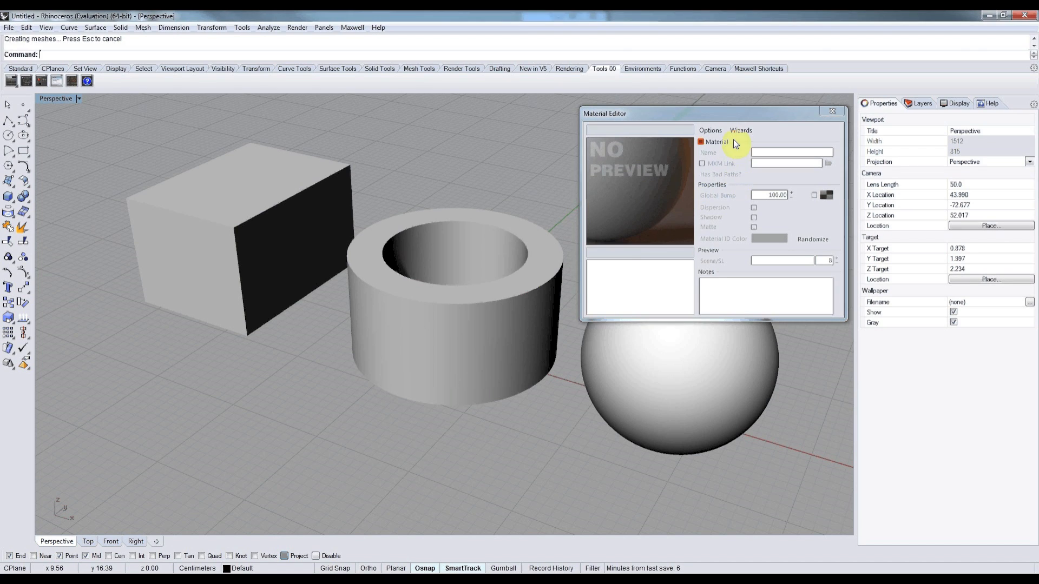
Load the tiles-29 MXM material from the arroway_v2 folder into the Material Editor and show its Base BSDF properties.
{"action": "left_click", "coordinate": [710, 130]}
{"action": "left_click", "coordinate": [723, 168]}
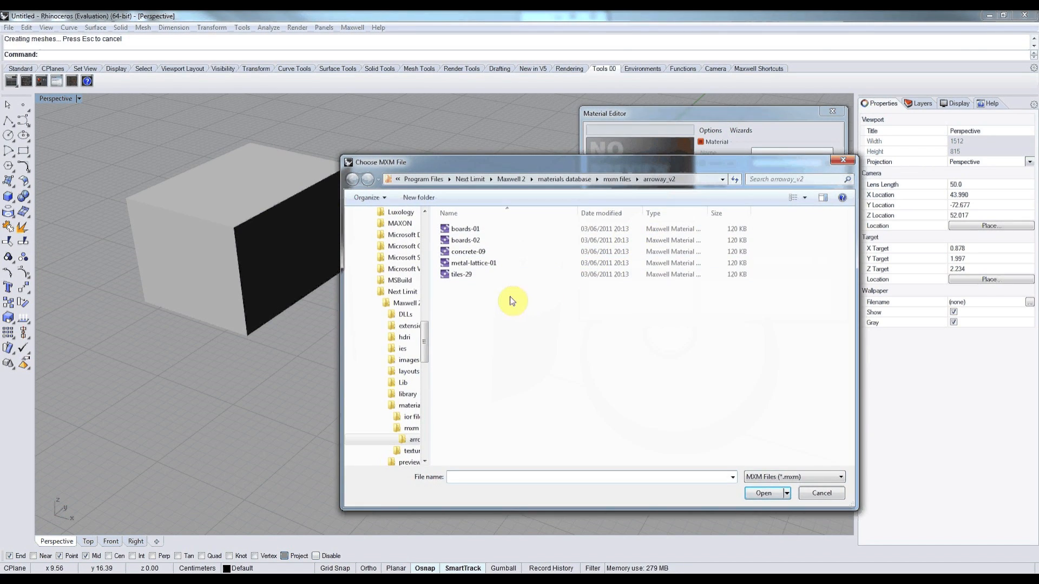
{"action": "left_click", "coordinate": [479, 274]}
{"action": "left_click", "coordinate": [755, 493]}
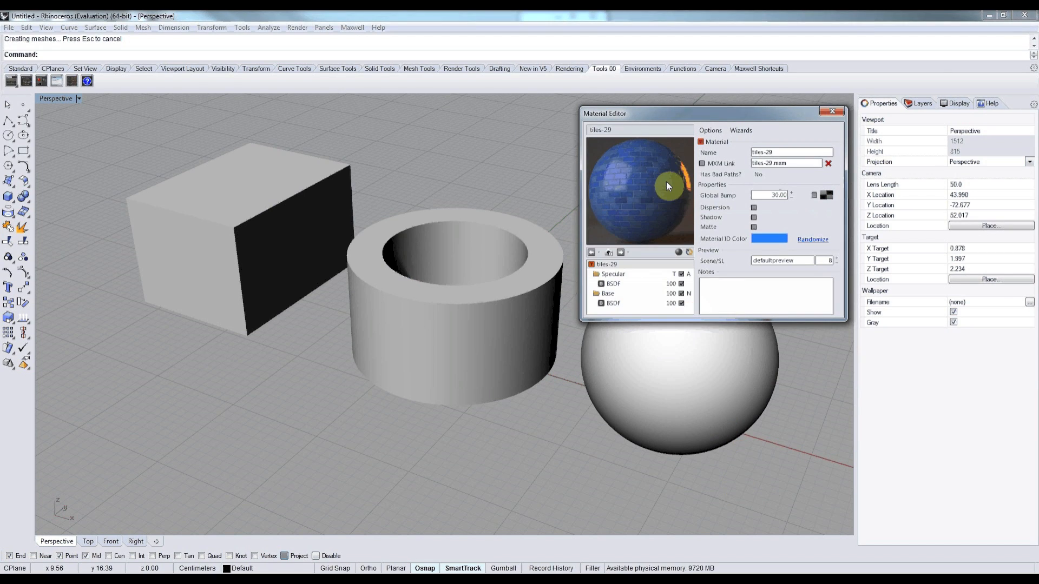
{"action": "left_click", "coordinate": [615, 303]}
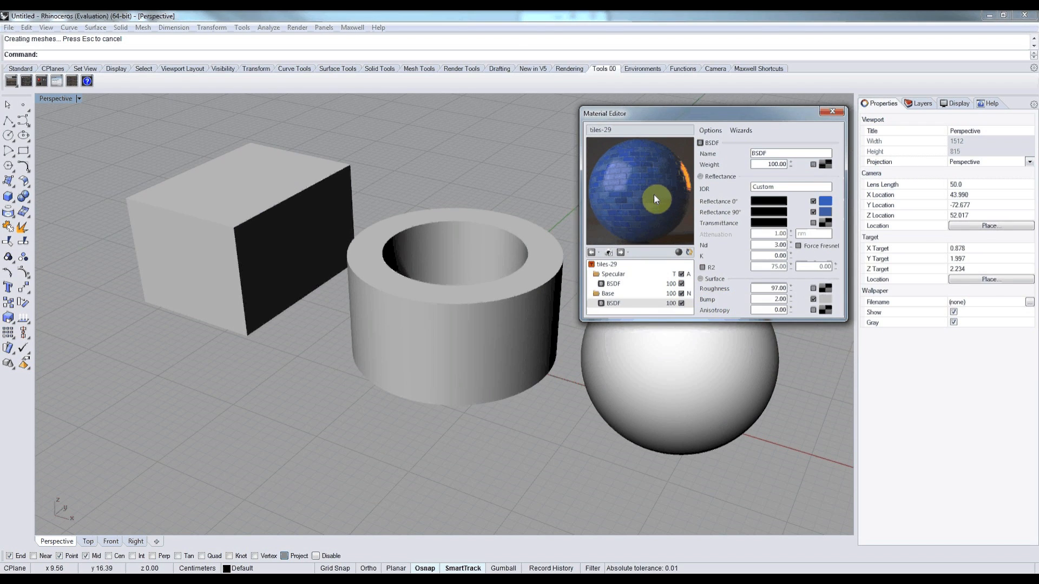
Apply the tiles-29 material to the box, the hollow cylinder and the sphere, and close the Material Editor.
{"action": "left_click", "coordinate": [231, 267]}
{"action": "left_click_drag", "start_coordinate": [637, 192], "coordinate": [449, 311]}
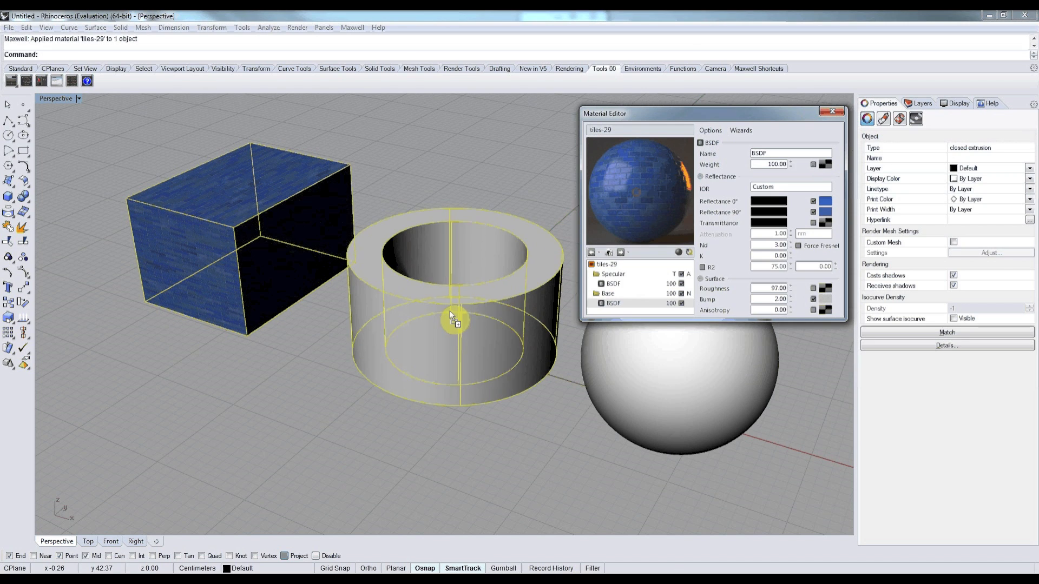
{"action": "left_click_drag", "start_coordinate": [635, 200], "coordinate": [648, 354]}
{"action": "left_click", "coordinate": [834, 114]}
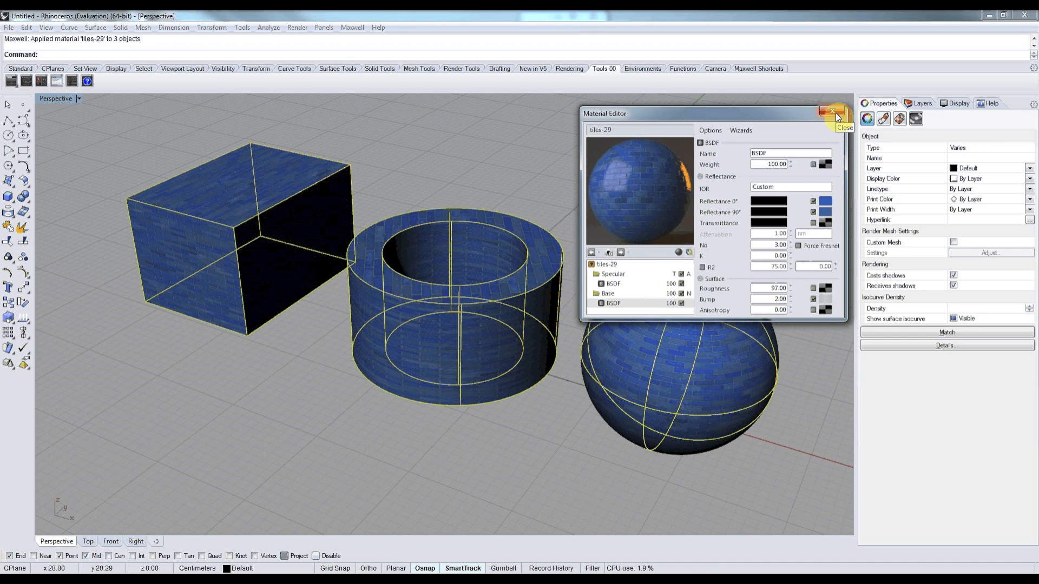
{"action": "left_click", "coordinate": [833, 113]}
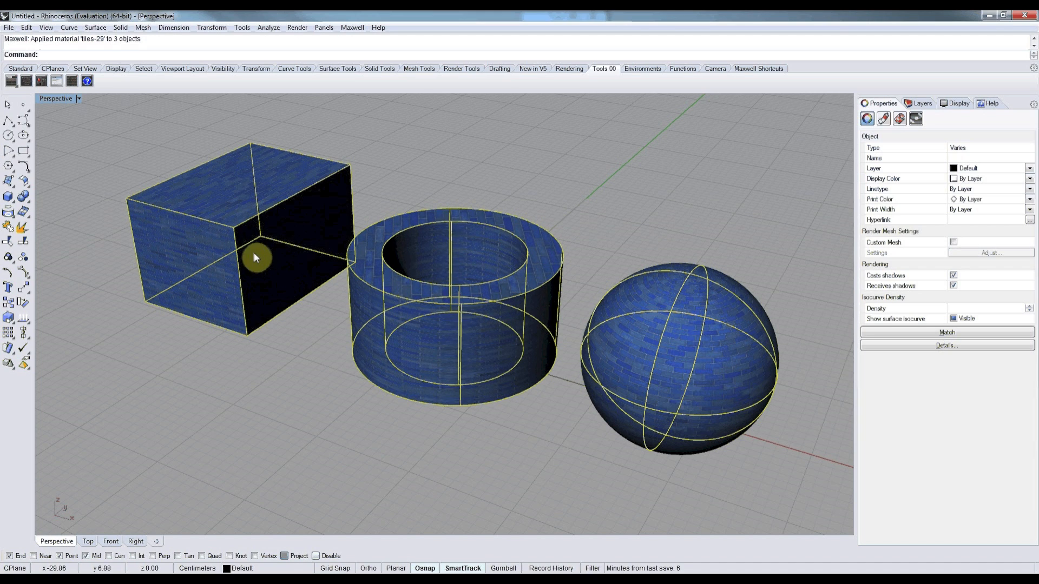
Apply a capped box mapping to the box, using its bounding box and the World coordinate system.
{"action": "left_click", "coordinate": [238, 249]}
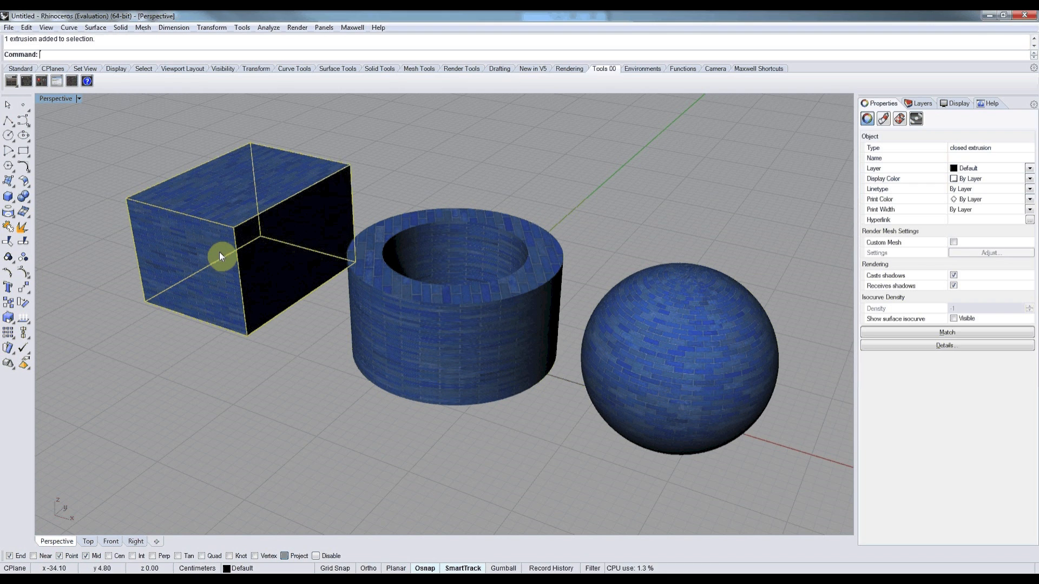
{"action": "left_click", "coordinate": [899, 120]}
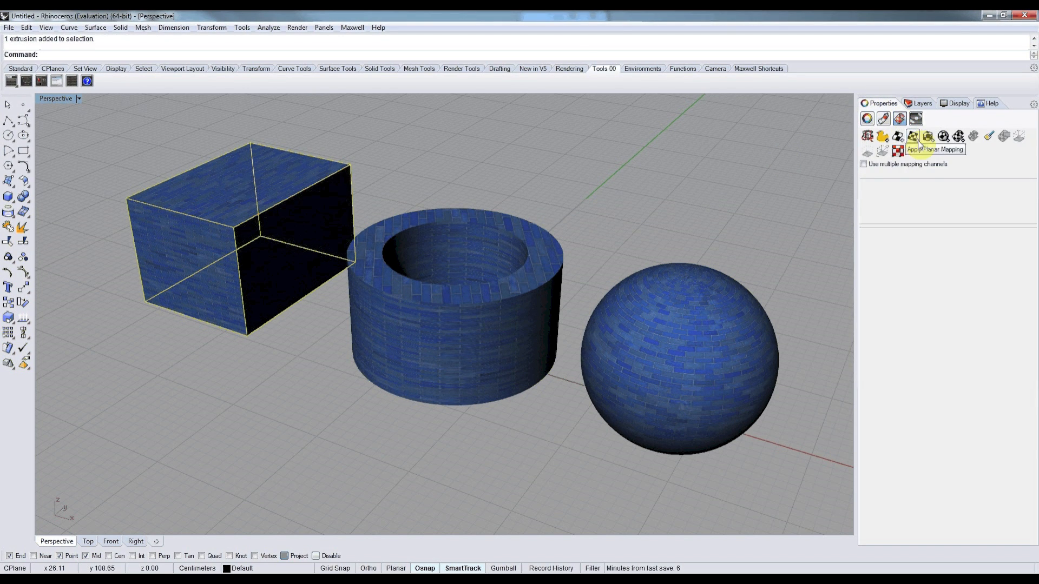
{"action": "left_click", "coordinate": [927, 137]}
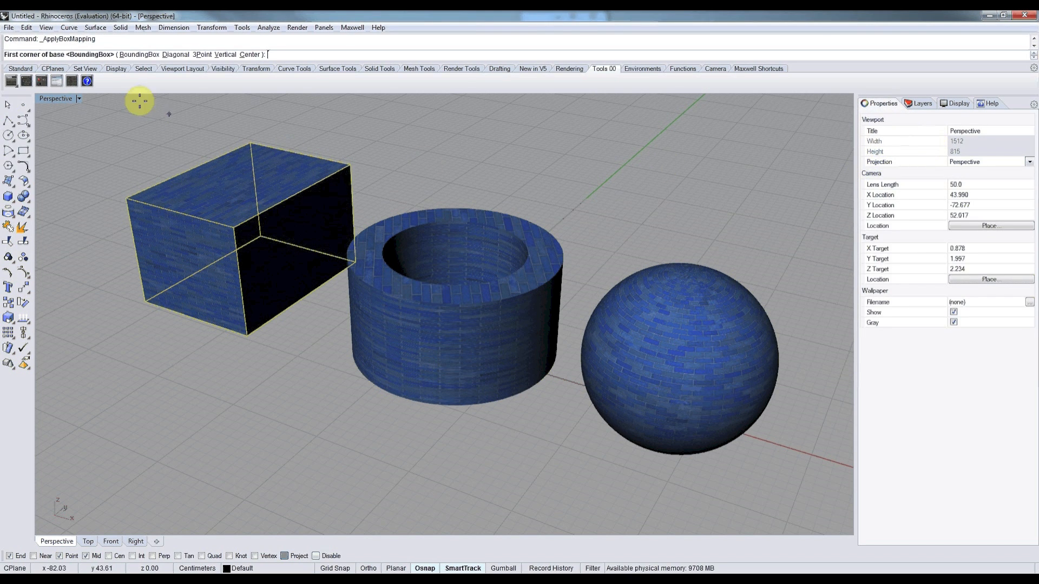
{"action": "left_click", "coordinate": [139, 55]}
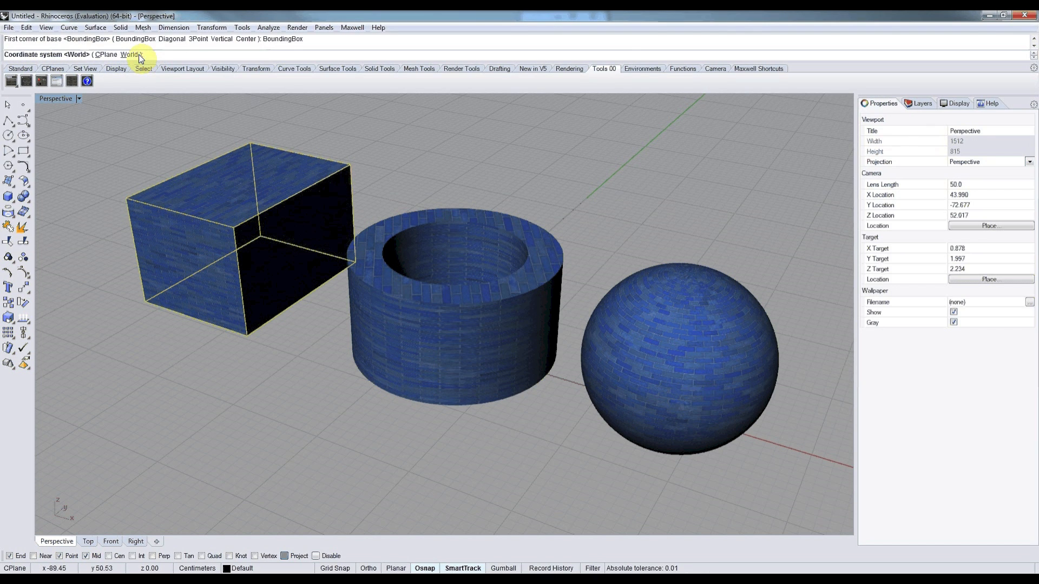
{"action": "left_click", "coordinate": [139, 55]}
{"action": "left_click", "coordinate": [58, 54]}
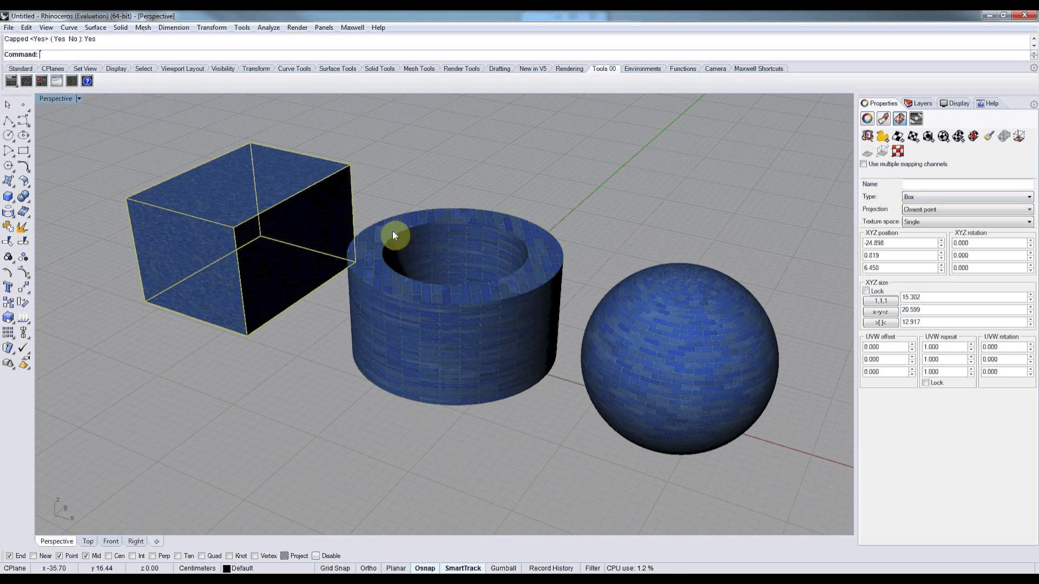
Equalize the box mapping's X, Y and Z sizes and set its locked UVW repeat to 0.290.
{"action": "left_click", "coordinate": [881, 316]}
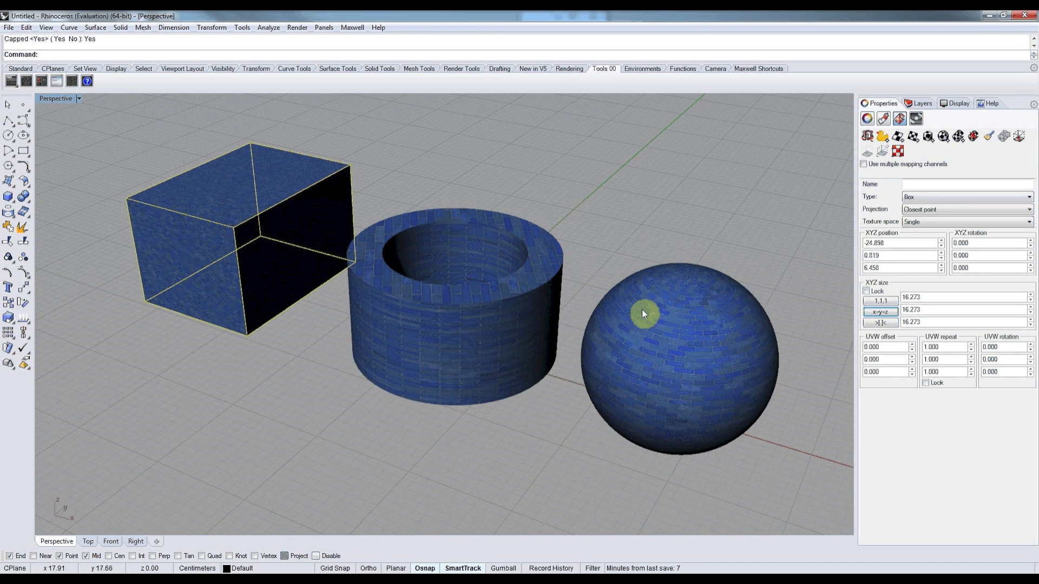
{"action": "left_click", "coordinate": [924, 382]}
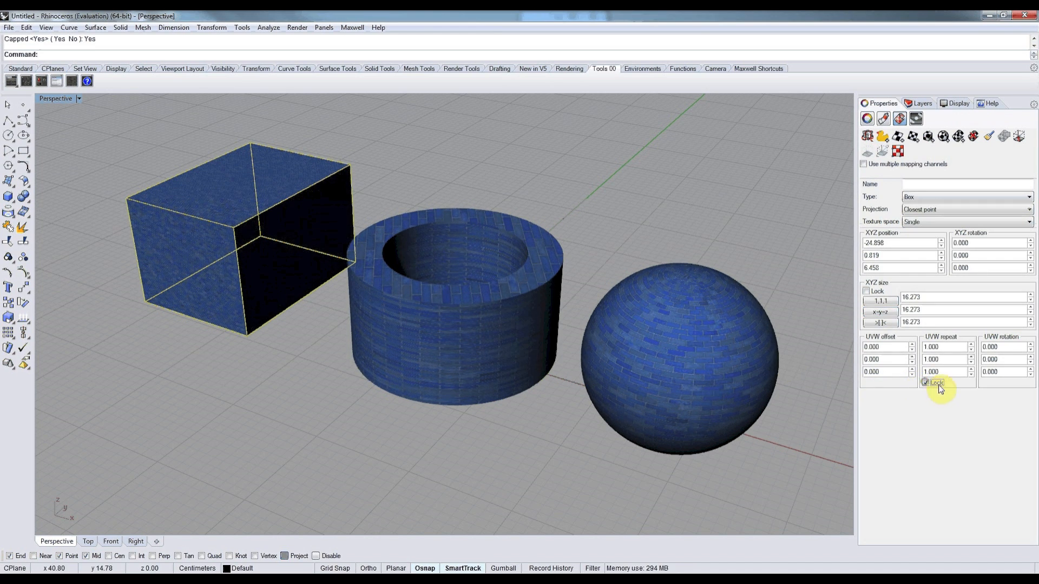
{"action": "left_click_drag", "start_coordinate": [971, 349], "coordinate": [971, 360]}
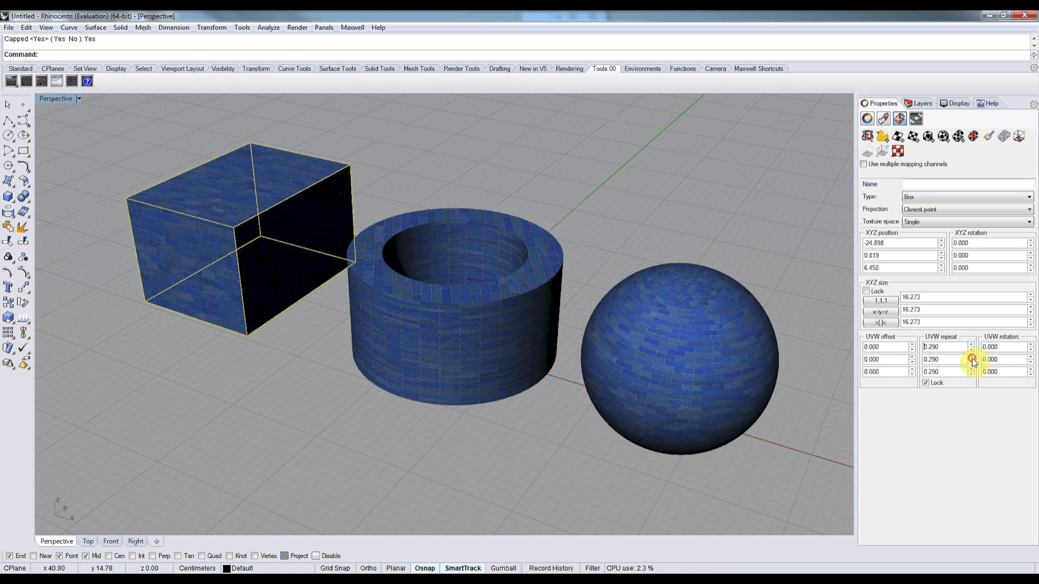
{"action": "left_click", "coordinate": [301, 361]}
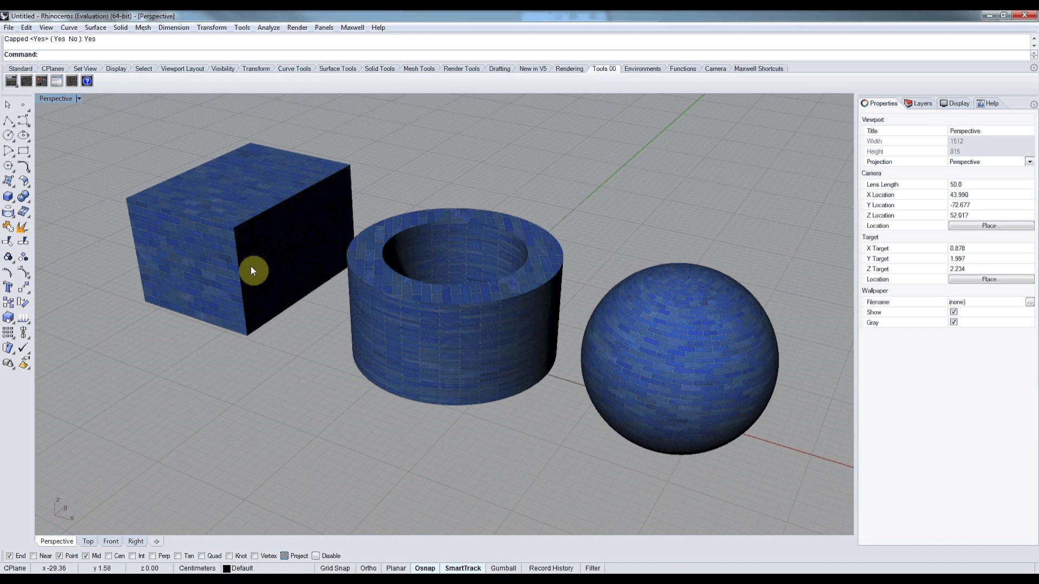
Raise only the box mapping's V repeat, and scale the locked UVW repeats together to 0.180, 0.386 and 0.180.
{"action": "left_click", "coordinate": [238, 230]}
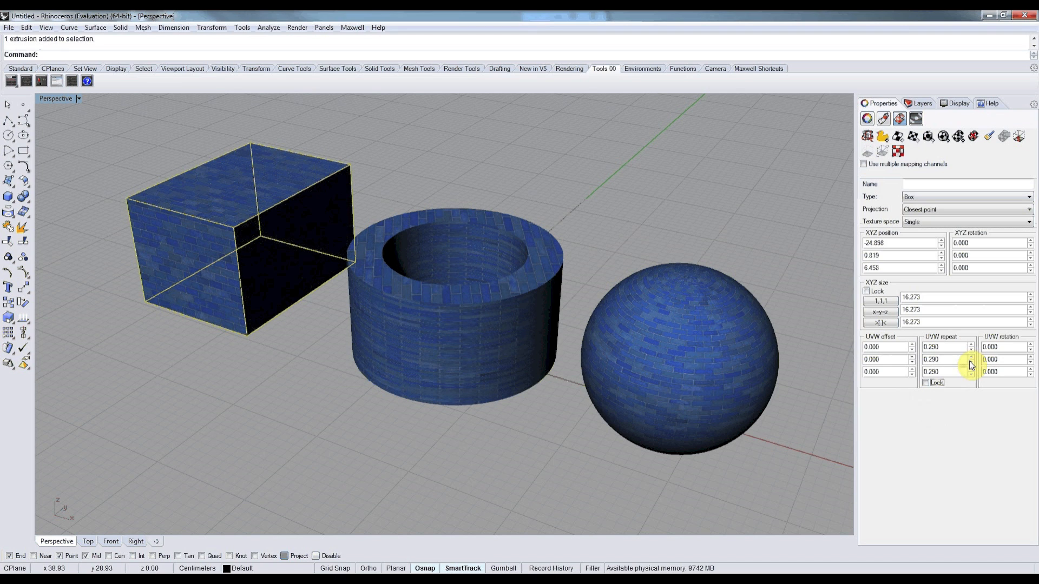
{"action": "left_click_drag", "start_coordinate": [970, 359], "coordinate": [972, 356]}
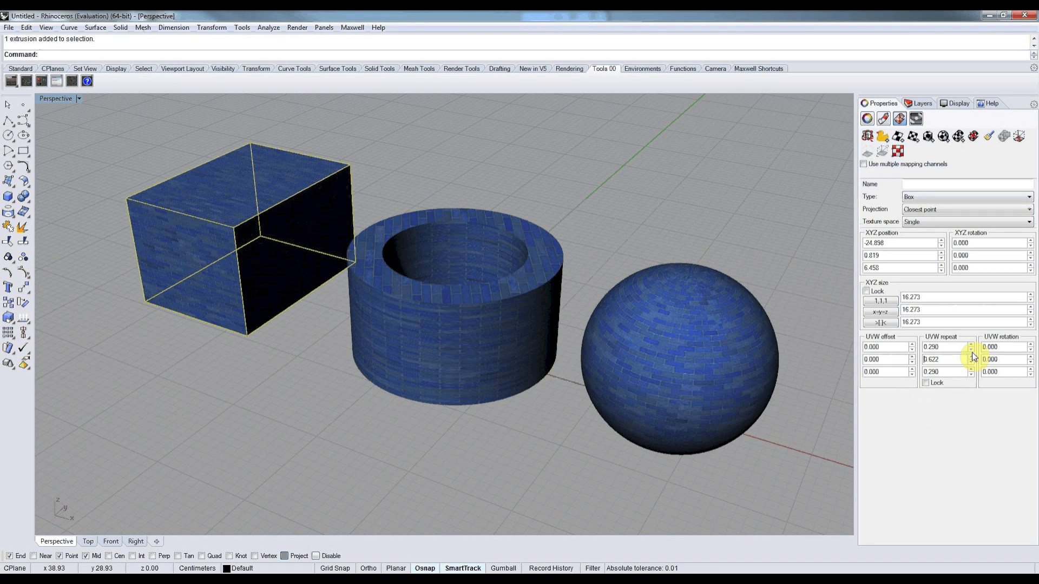
{"action": "left_click", "coordinate": [971, 352]}
{"action": "left_click", "coordinate": [971, 349]}
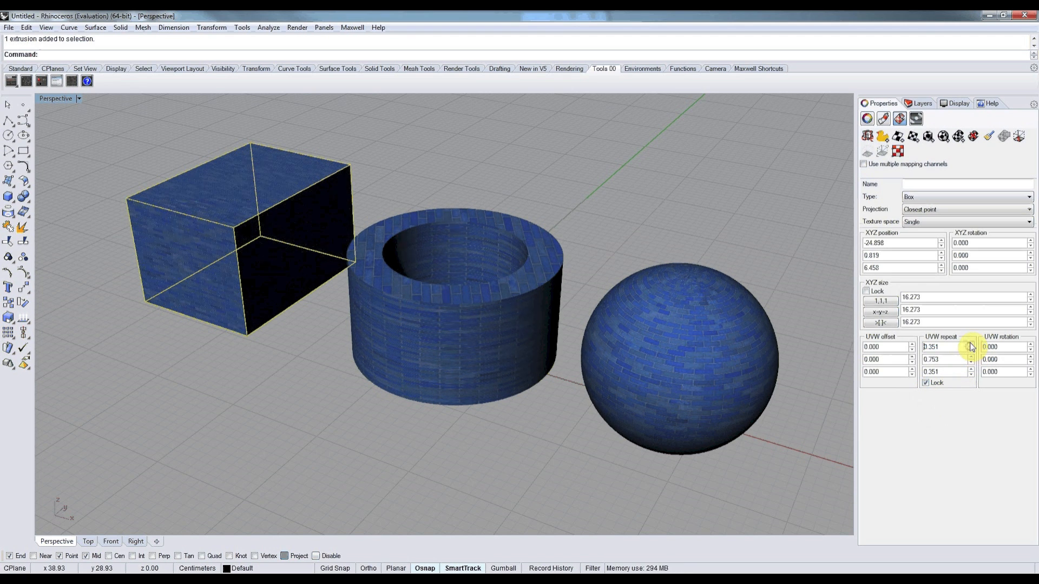
{"action": "left_click", "coordinate": [971, 349]}
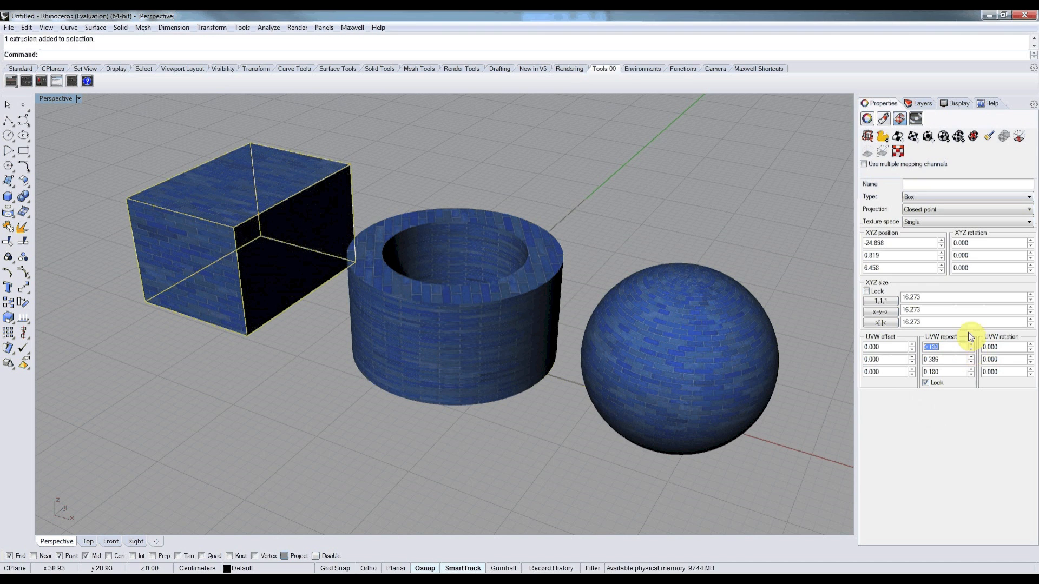
Shift the box's texture mapping to X position -22.948 and Y position 0.694.
{"action": "left_click", "coordinate": [942, 240]}
{"action": "left_click_drag", "start_coordinate": [942, 241], "coordinate": [942, 198]}
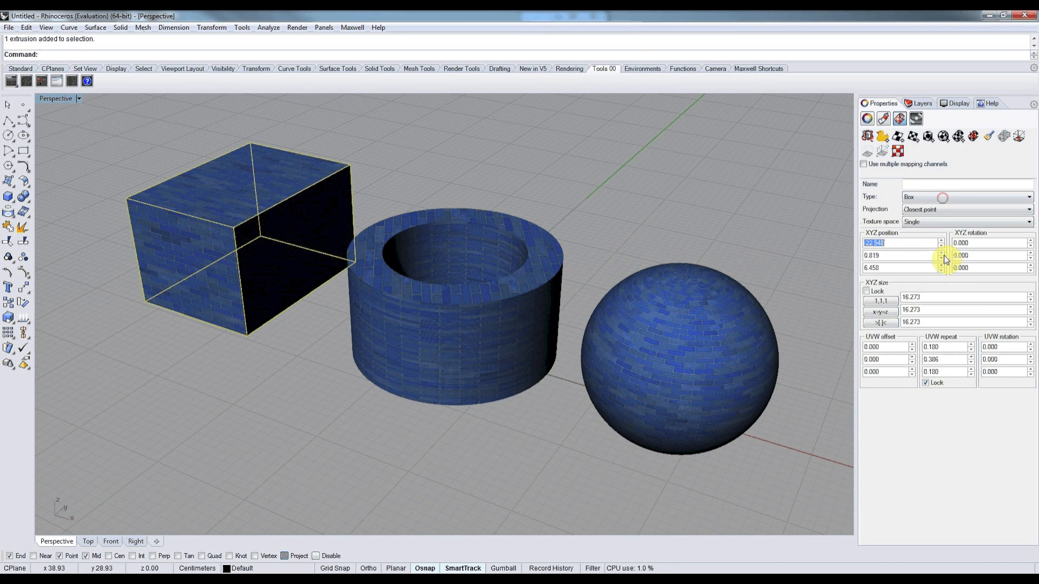
{"action": "left_click_drag", "start_coordinate": [940, 258], "coordinate": [940, 262]}
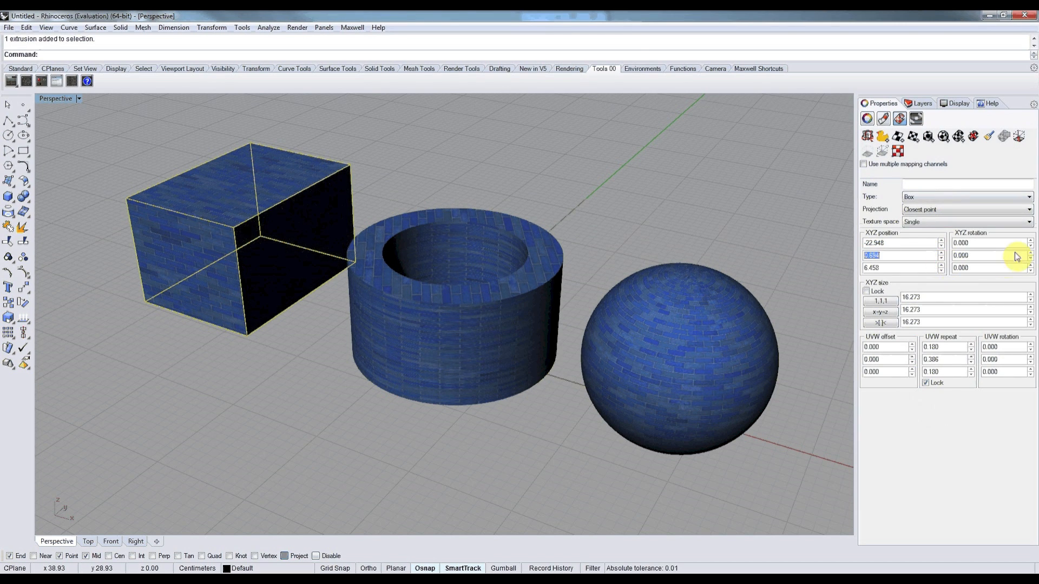
Try rotating the box's texture mapping about X and about Y by 28.250, resetting each rotation to 0.
{"action": "left_click_drag", "start_coordinate": [1030, 242], "coordinate": [1027, 160]}
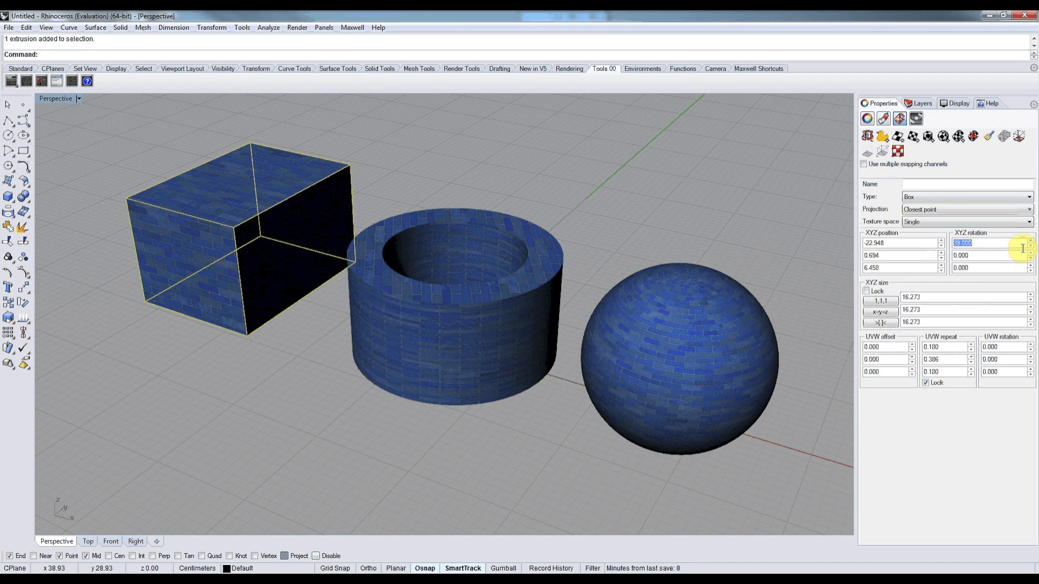
{"action": "type", "text": "0"}
{"action": "left_click_drag", "start_coordinate": [1031, 255], "coordinate": [1031, 195]}
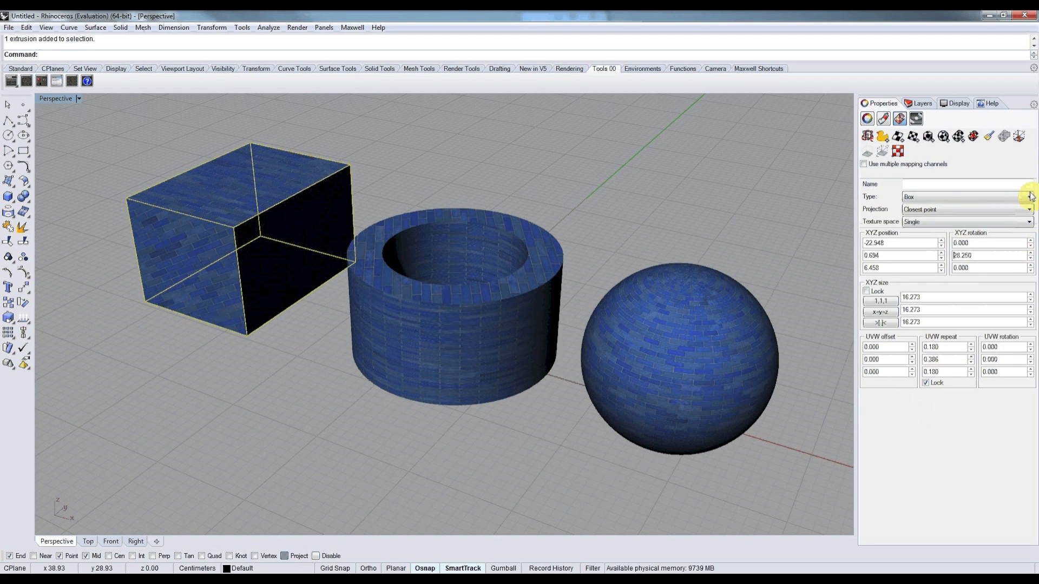
{"action": "double_click", "coordinate": [1011, 255]}
{"action": "type", "text": "0"}
{"action": "double_click", "coordinate": [1003, 269]}
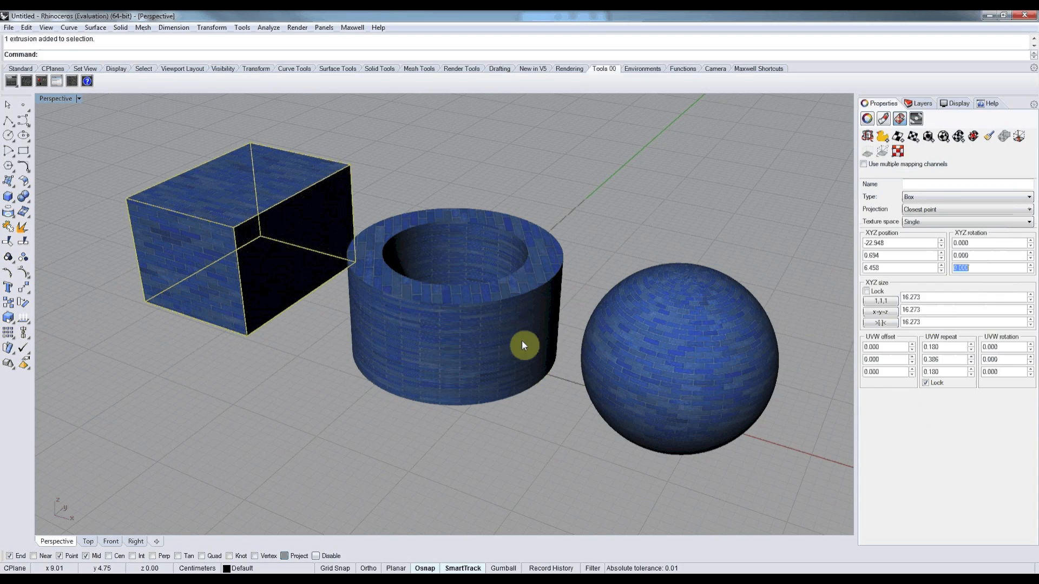
Apply a capped cylindrical mapping to the hollow cylinder, using its bounding box and the World coordinate system.
{"action": "left_click", "coordinate": [479, 330]}
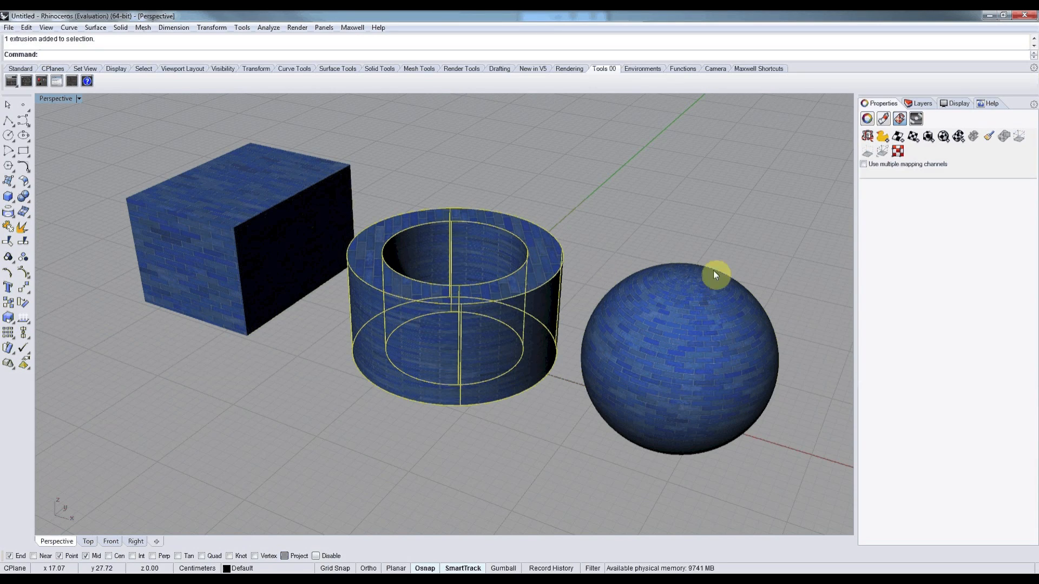
{"action": "left_click", "coordinate": [959, 136]}
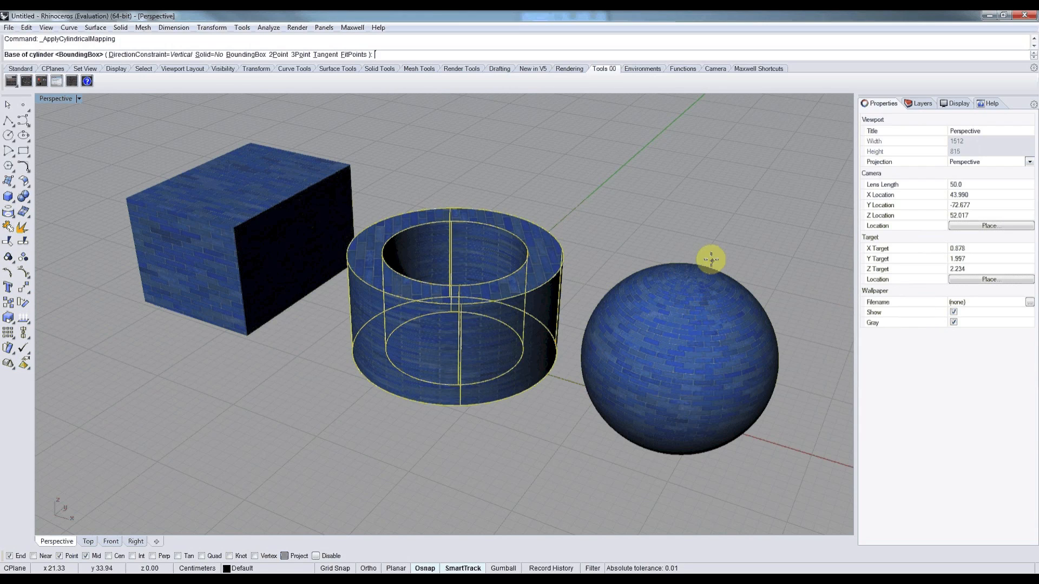
{"action": "left_click", "coordinate": [250, 55]}
{"action": "left_click", "coordinate": [132, 54]}
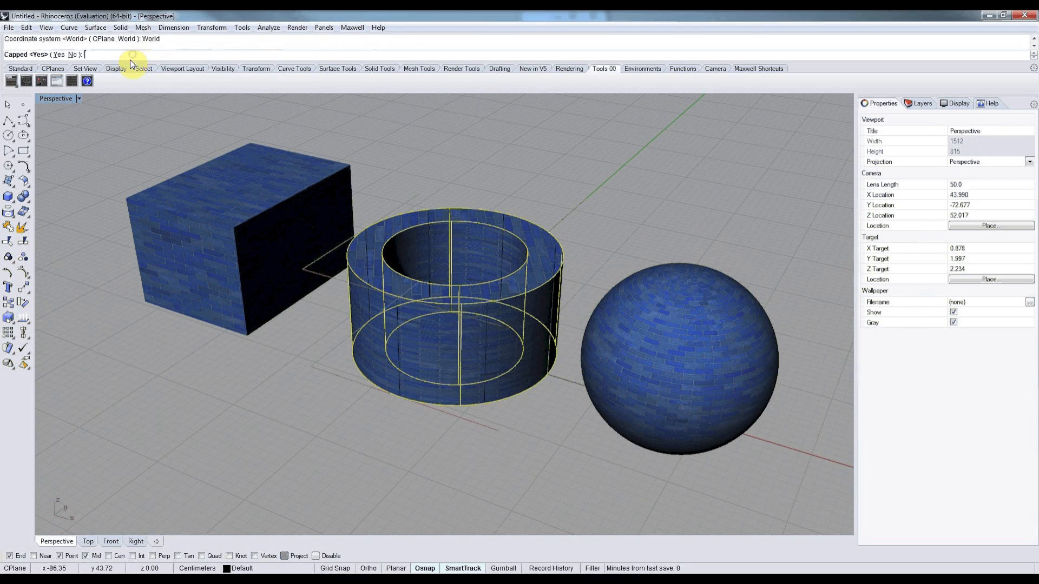
{"action": "left_click", "coordinate": [60, 54]}
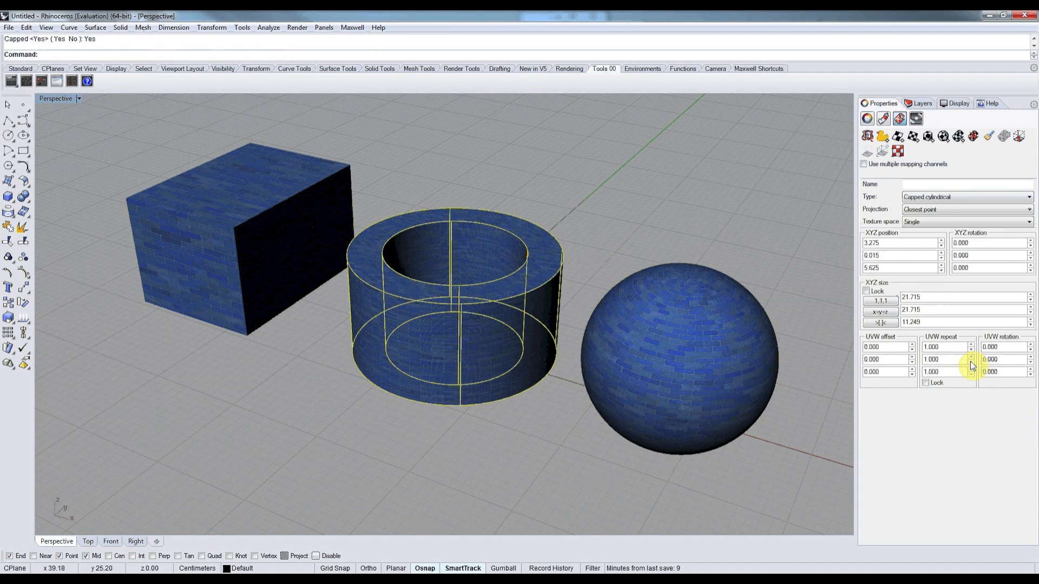
Set the hollow cylinder mapping's V repeat to 0.263, and lock the UVW repeats to scale them together.
{"action": "left_click_drag", "start_coordinate": [970, 361], "coordinate": [969, 374]}
{"action": "left_click_drag", "start_coordinate": [970, 376], "coordinate": [969, 376]}
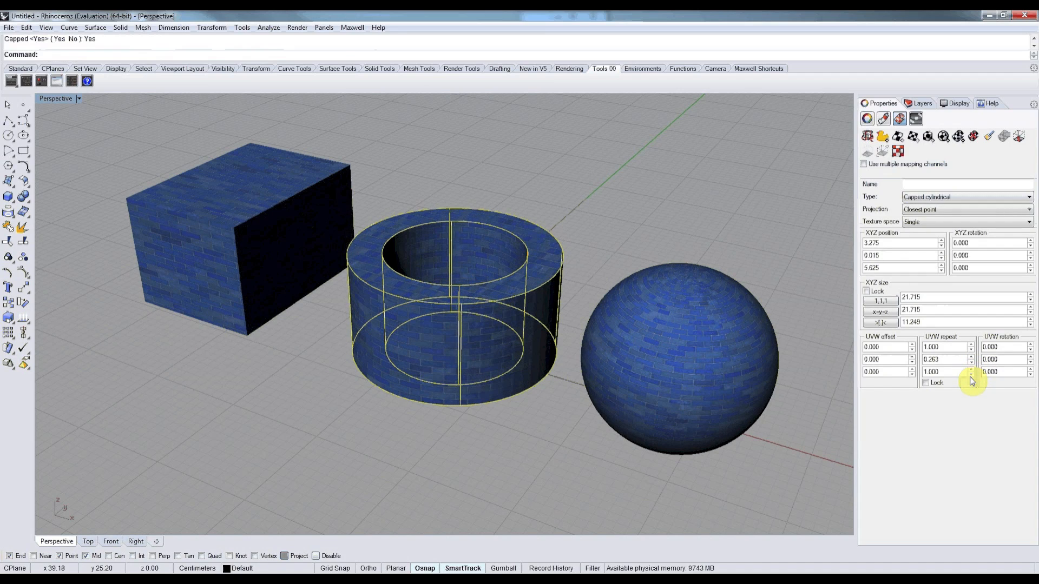
{"action": "left_click", "coordinate": [926, 383]}
{"action": "left_click", "coordinate": [970, 347]}
Apply a spherical mapping to the sphere, using its bounding box and the World coordinate system.
{"action": "left_click", "coordinate": [723, 327]}
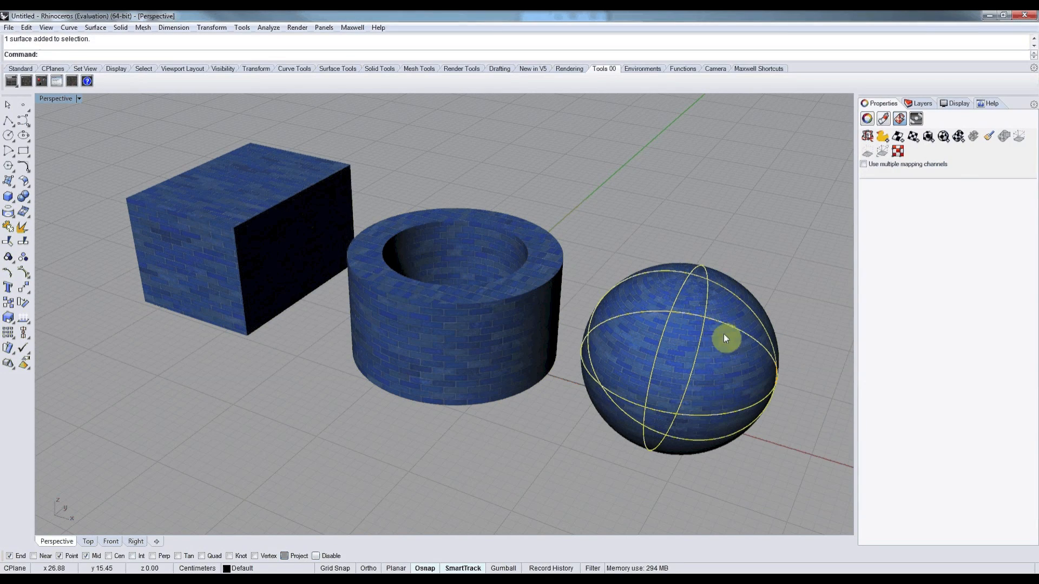
{"action": "left_click", "coordinate": [943, 136]}
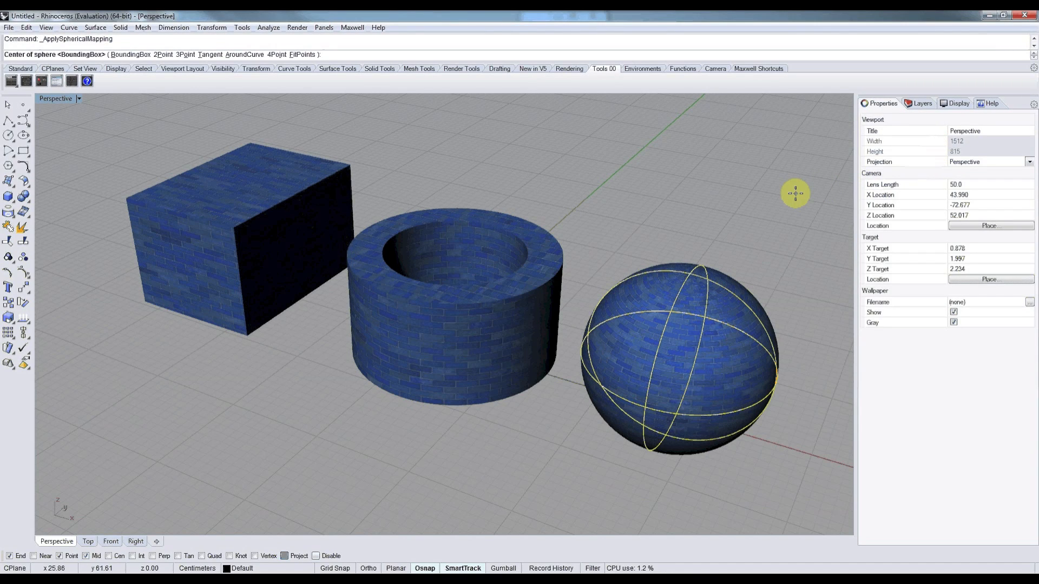
{"action": "key", "text": "Return"}
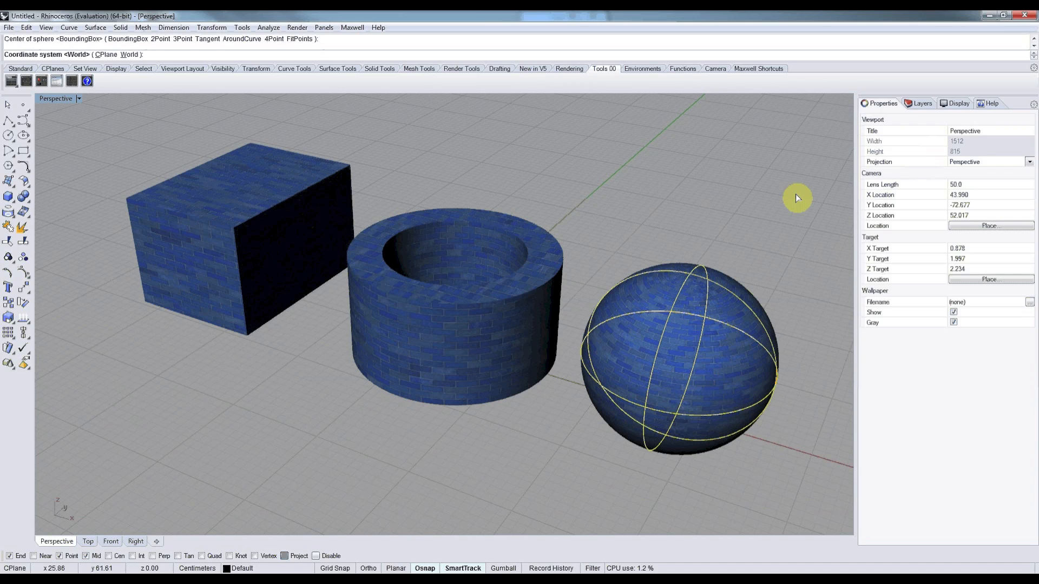
{"action": "key", "text": "Return"}
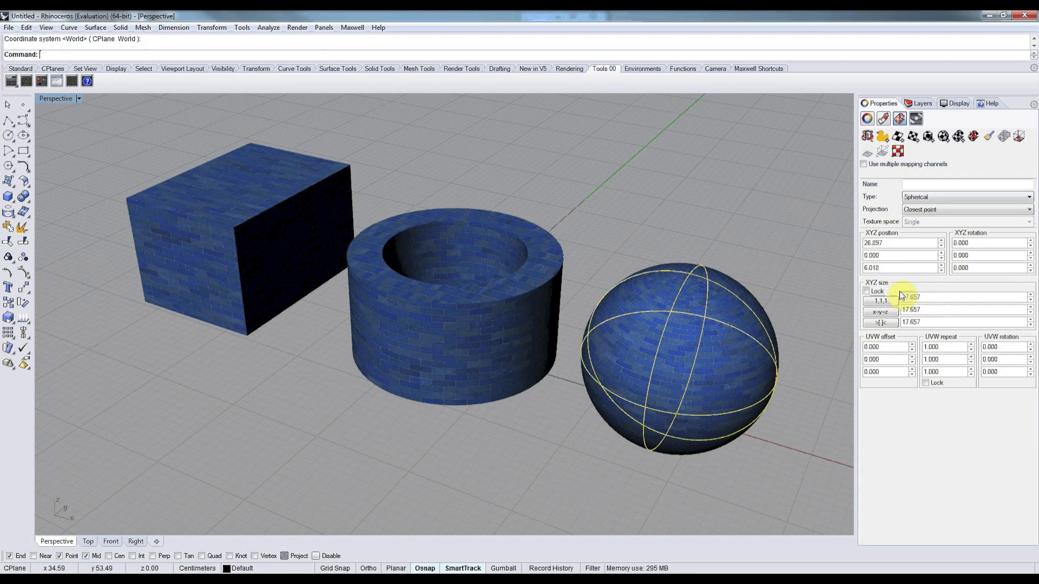
Set the sphere mapping's locked UVW repeat to 0.826 and lower its Z position slightly, leaving the sphere deselected.
{"action": "left_click", "coordinate": [926, 382]}
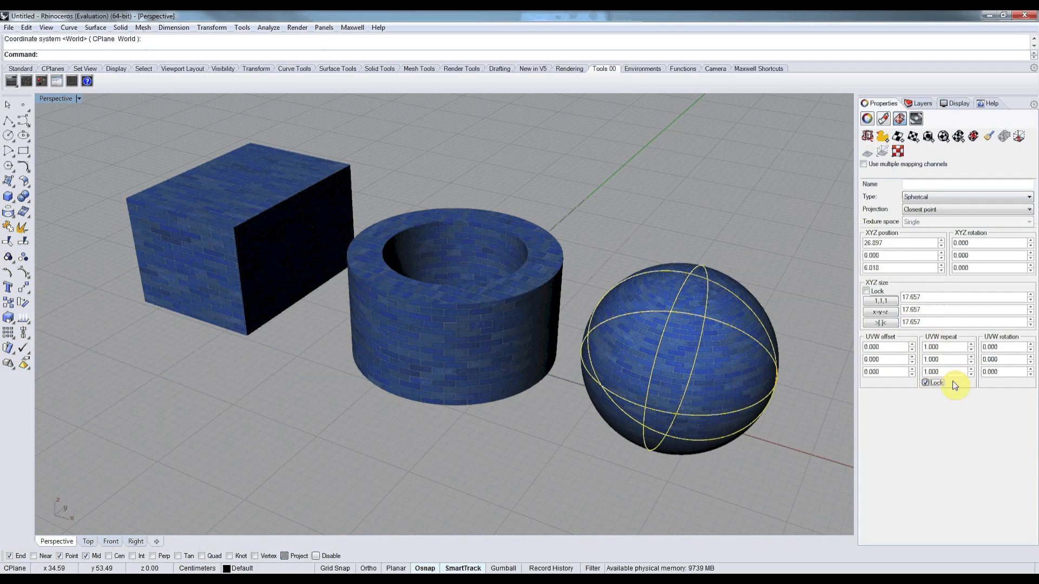
{"action": "left_click", "coordinate": [972, 346]}
{"action": "left_click_drag", "start_coordinate": [971, 350], "coordinate": [971, 349]}
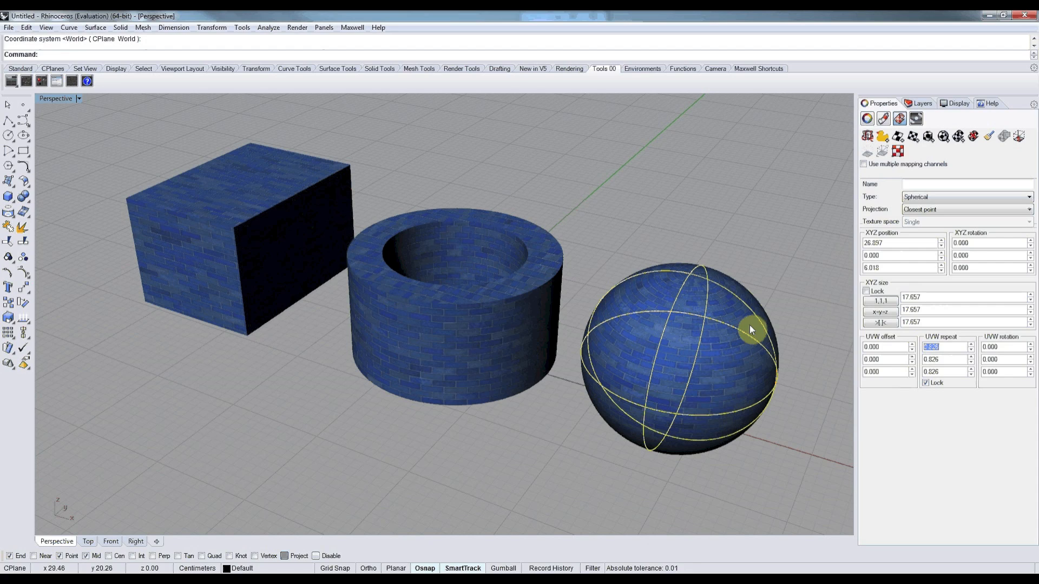
{"action": "mouse_move", "coordinate": [940, 267]}
{"action": "left_mouse_down"}
{"action": "mouse_move", "coordinate": [942, 306]}
{"action": "mouse_move", "coordinate": [940, 270]}
{"action": "left_mouse_up"}
{"action": "left_click", "coordinate": [940, 271]}
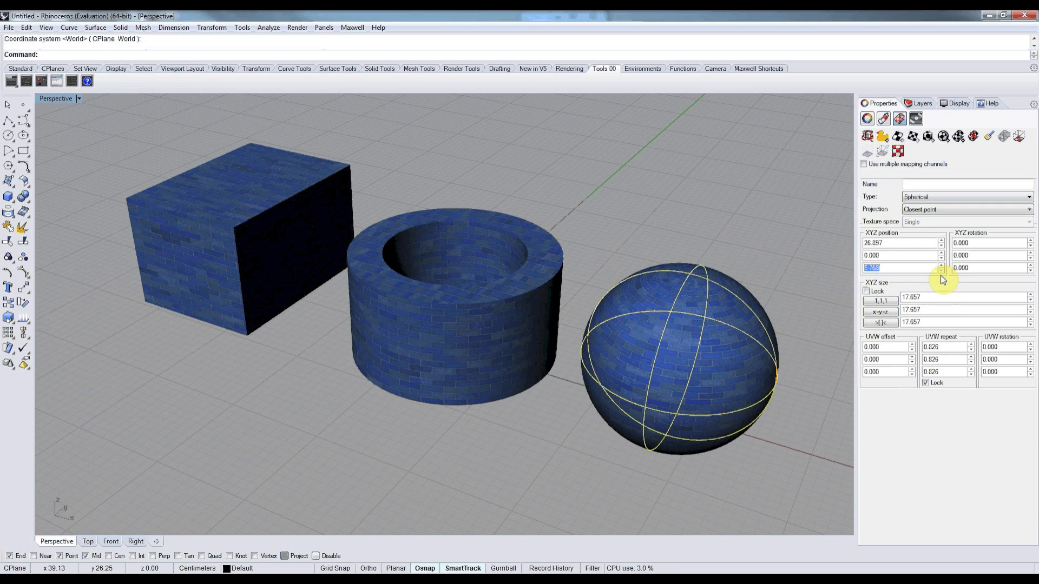
{"action": "left_click", "coordinate": [780, 267]}
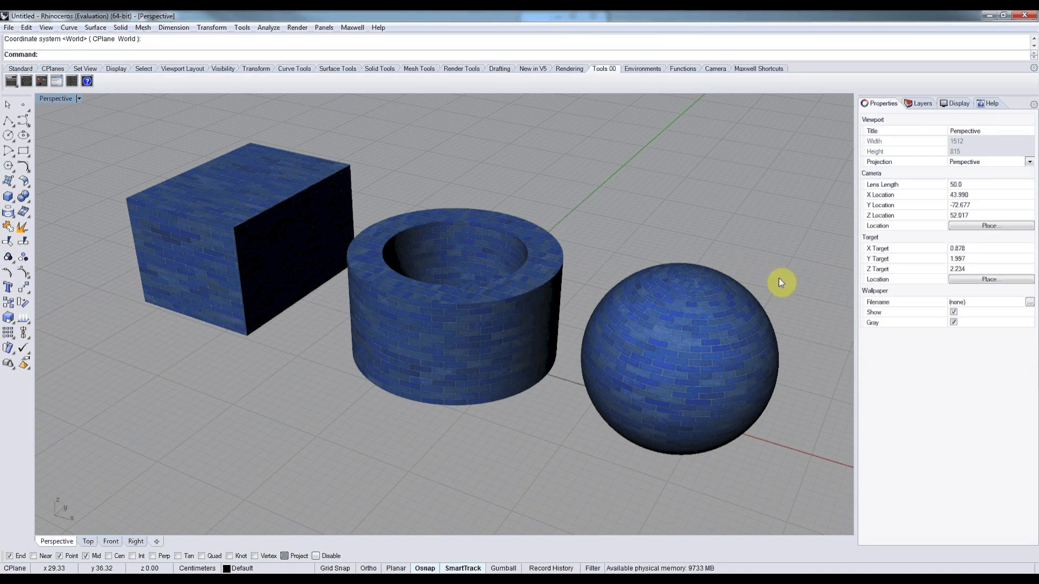